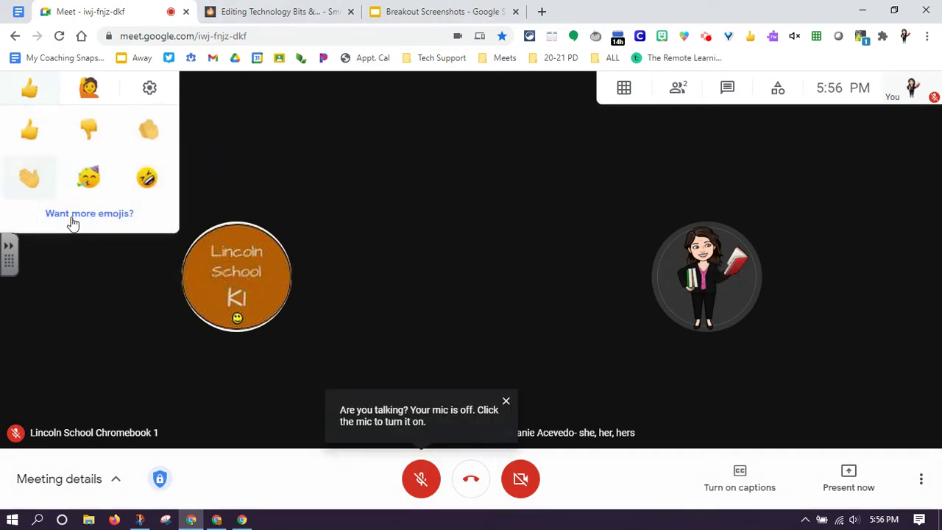
Review the meeting activities on offer and the host's meeting safety settings without changing any of them
mouse_move(624, 87)
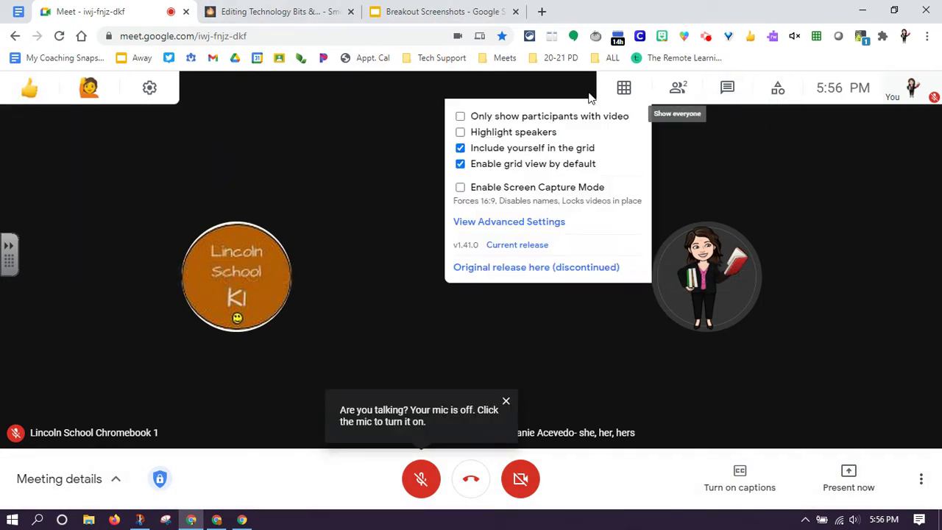
click(780, 92)
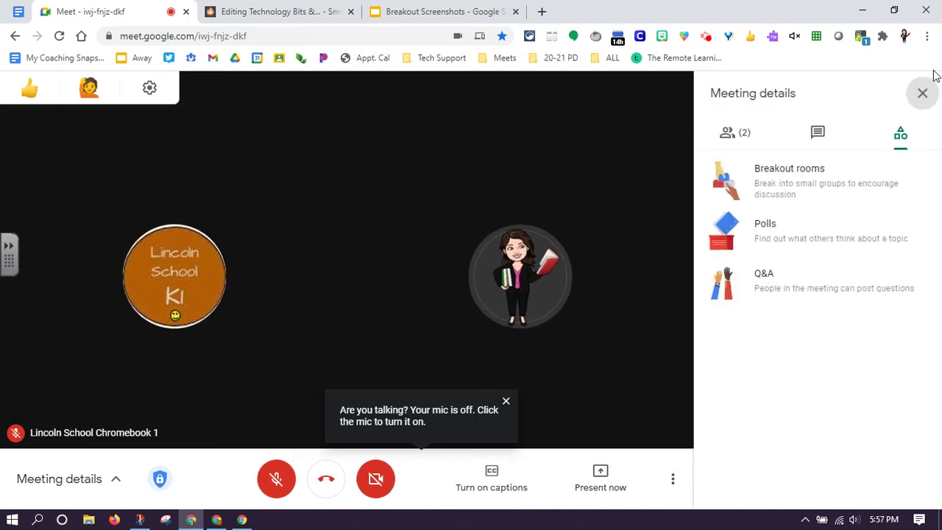
click(923, 93)
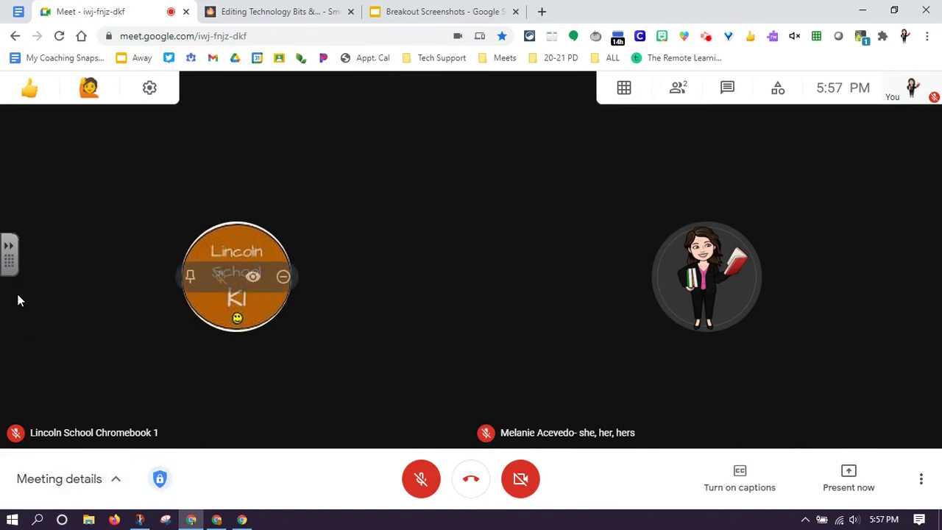
click(162, 480)
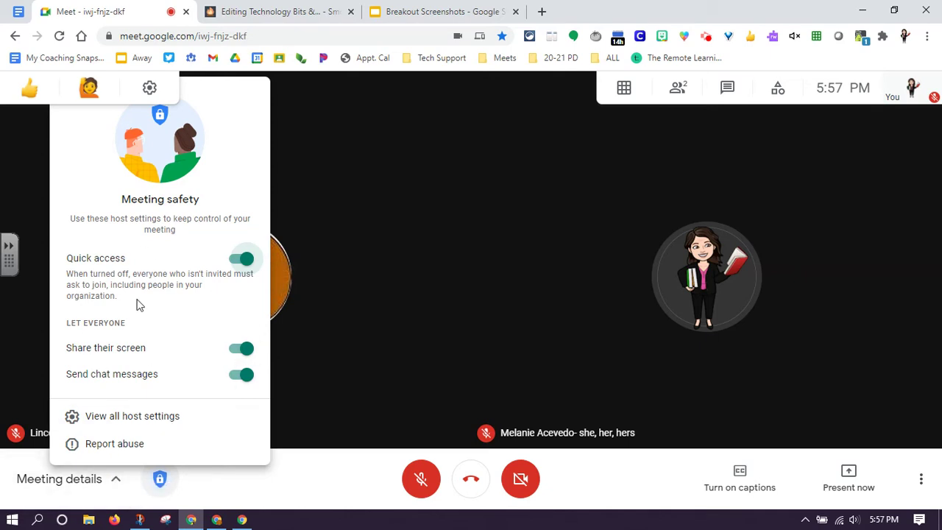
click(162, 483)
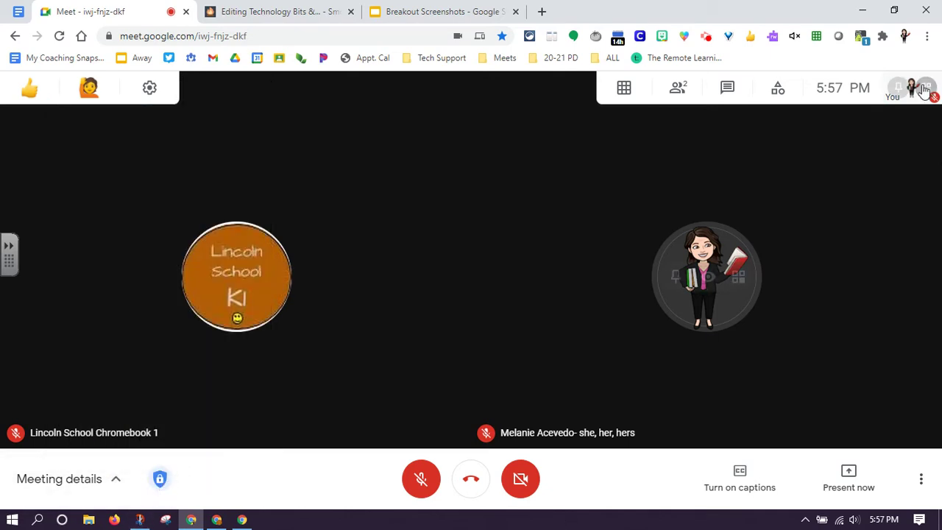
Set up two breakout rooms with shuffled participants, move the Lincoln School participant to Breakout 2, and open the rooms
click(780, 89)
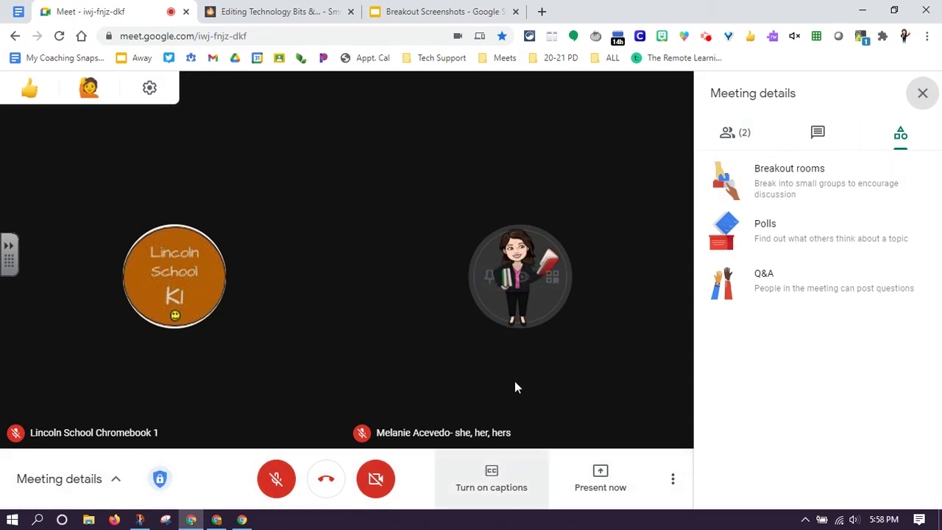
click(822, 179)
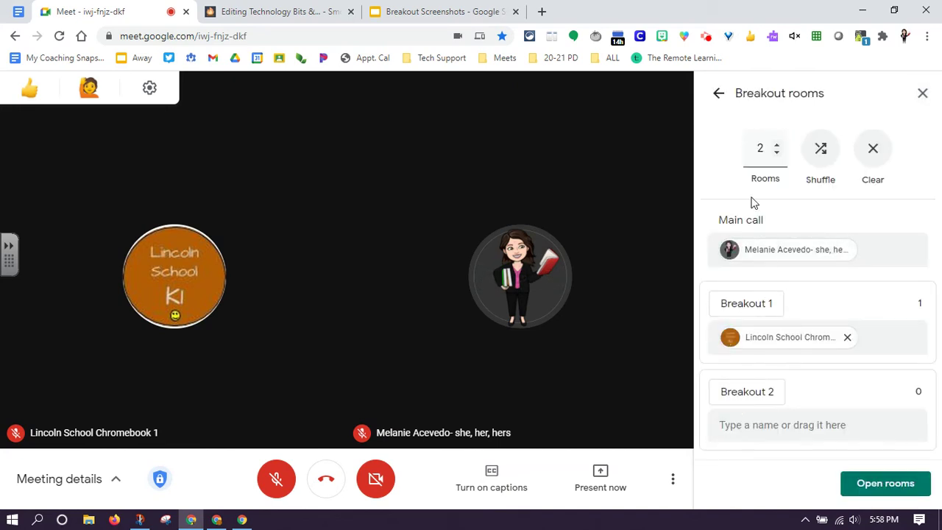
click(819, 153)
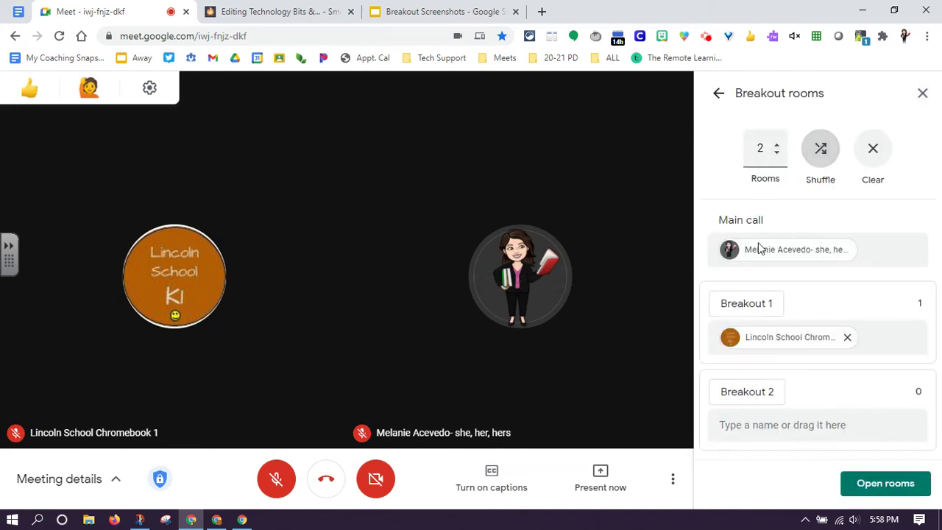
click(746, 424)
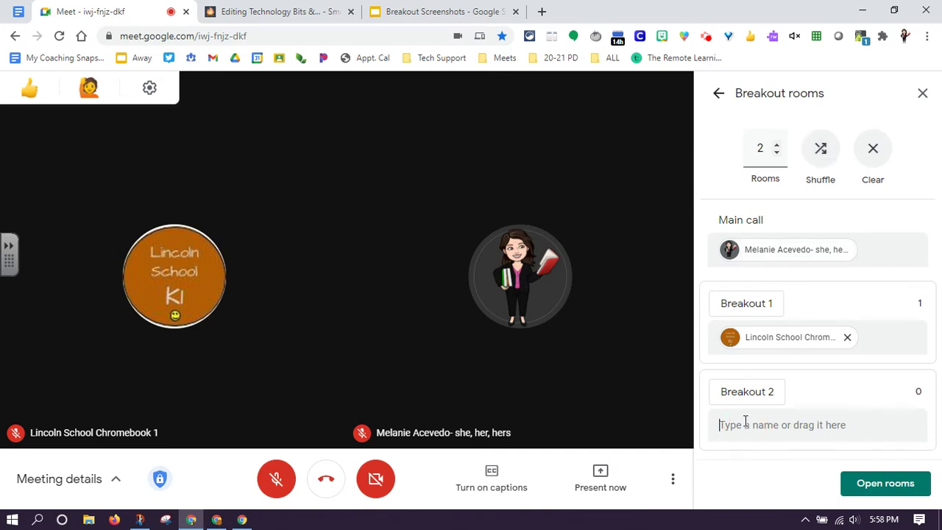
drag(766, 338, 786, 419)
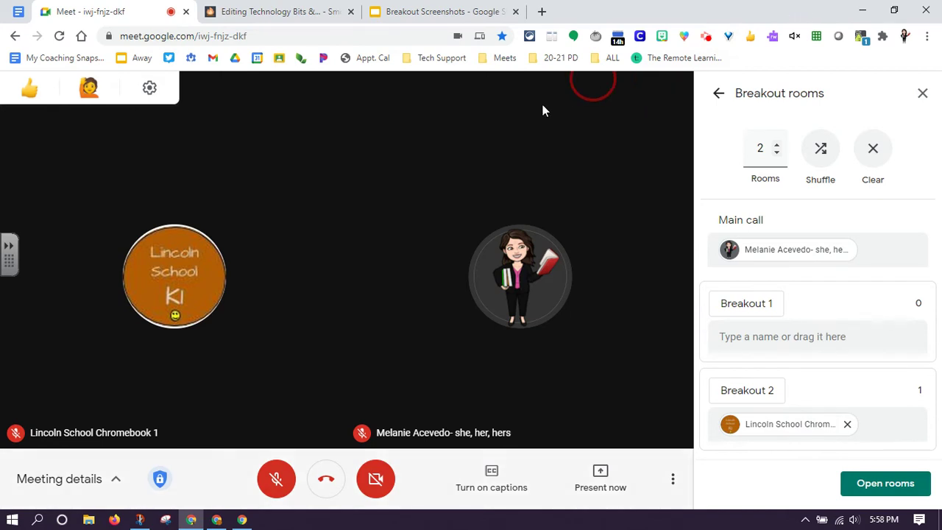
click(888, 486)
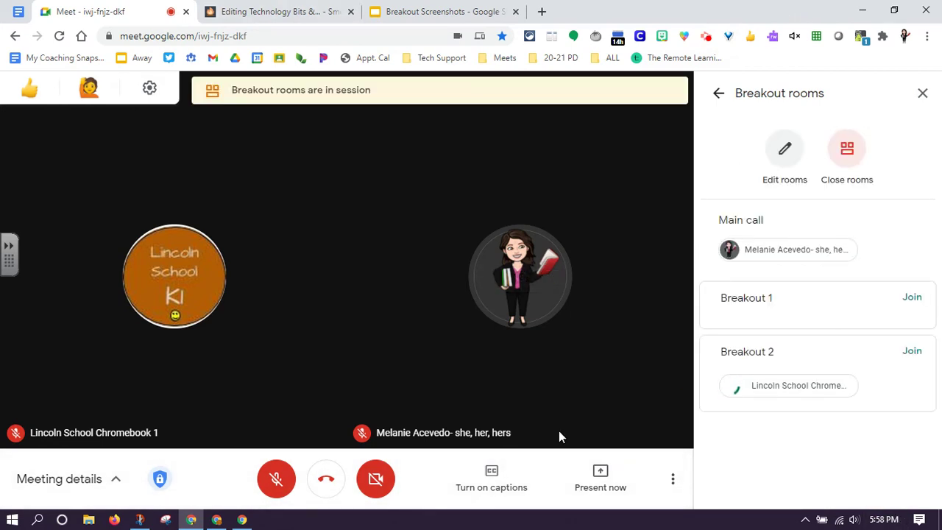
Join Breakout 2 from the student's browser window and also from the host's window
click(217, 520)
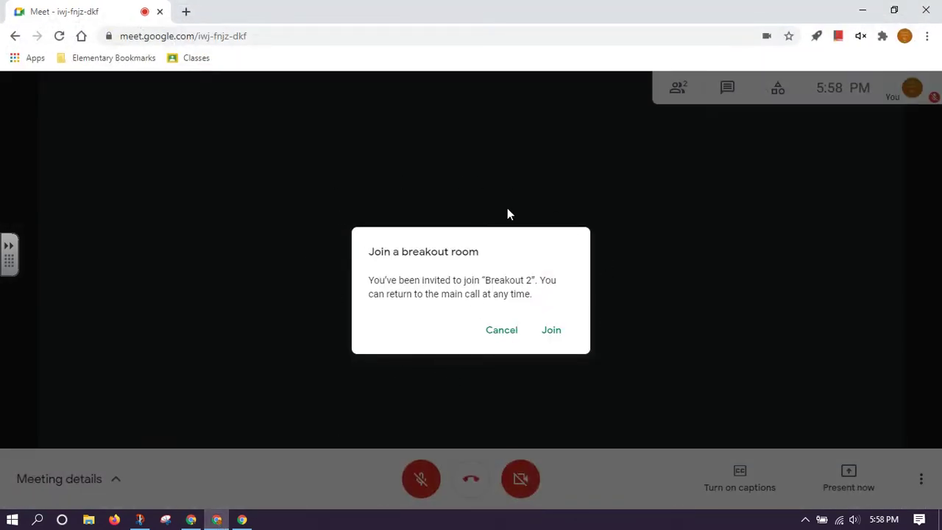
click(556, 333)
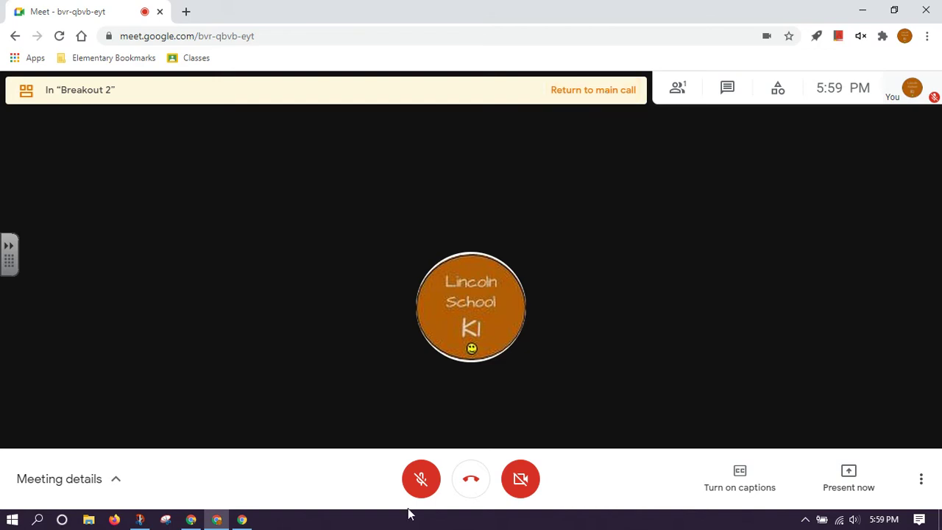
click(191, 520)
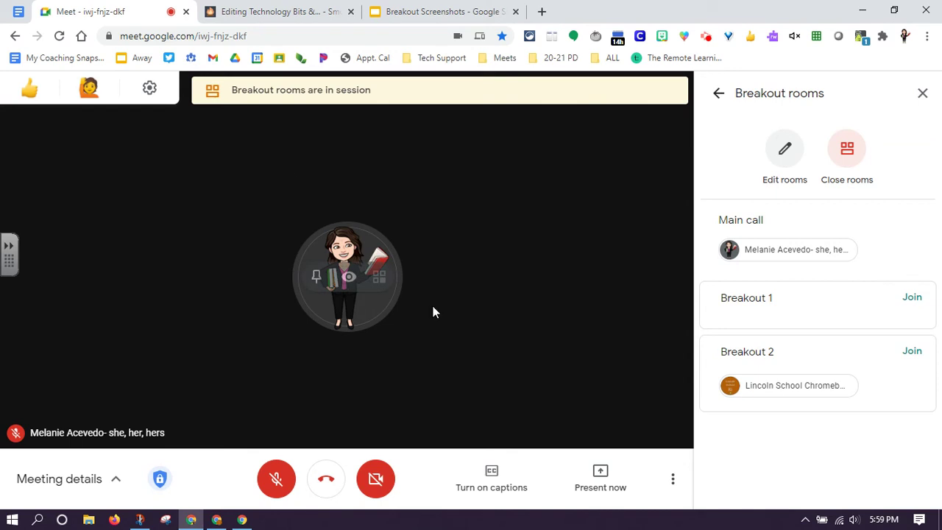
click(912, 353)
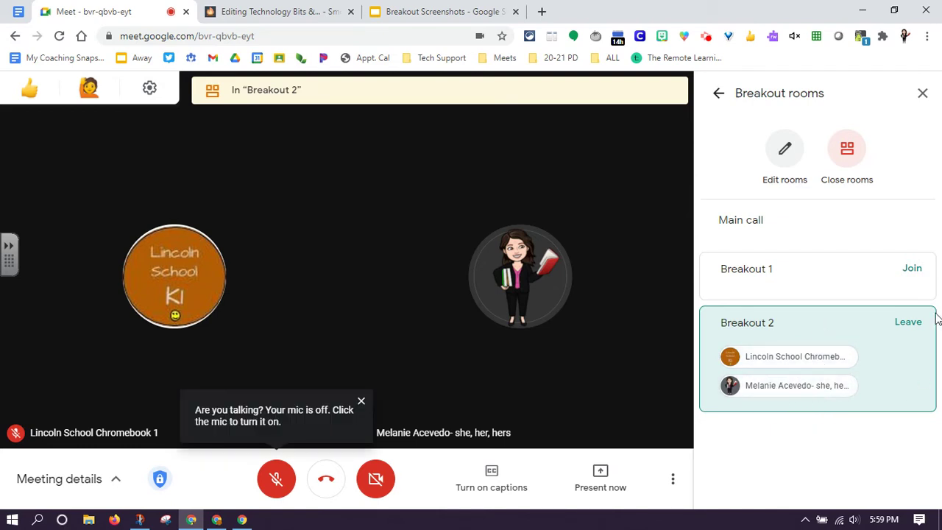
click(910, 324)
Edit the open rooms to move the Lincoln School participant to Breakout 1 and the host to the main call, and save
click(786, 157)
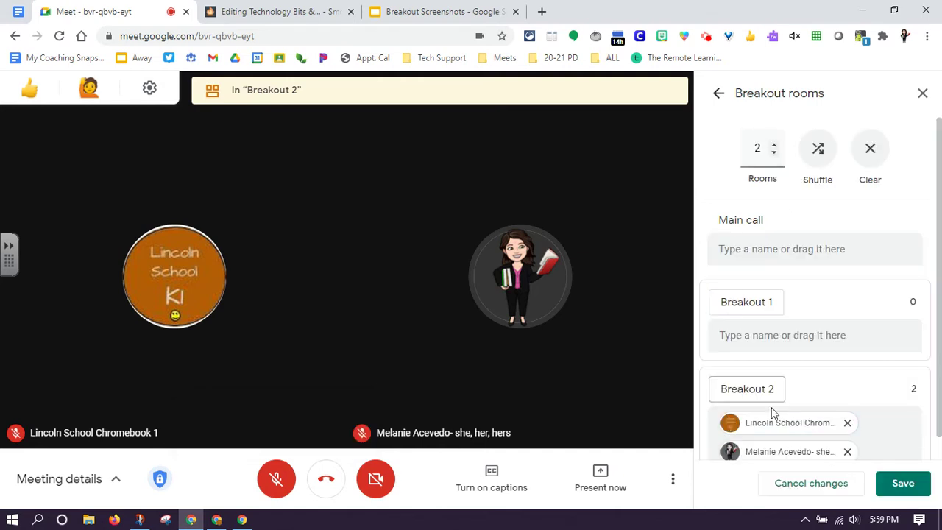
drag(784, 427, 785, 341)
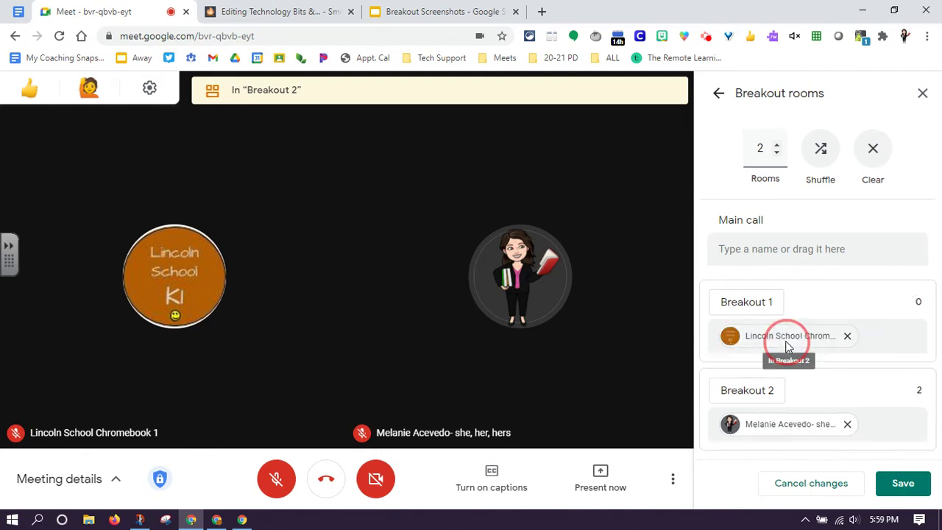
click(743, 283)
click(795, 485)
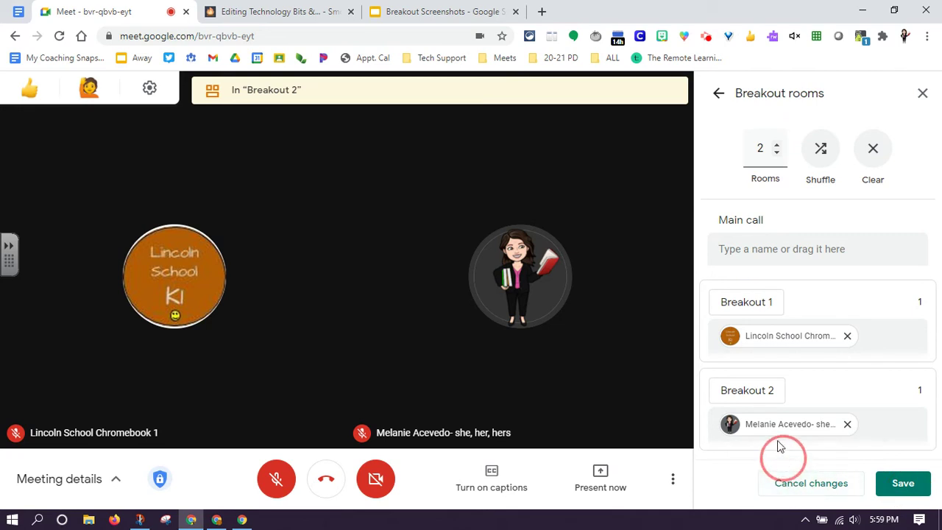
drag(772, 421, 784, 248)
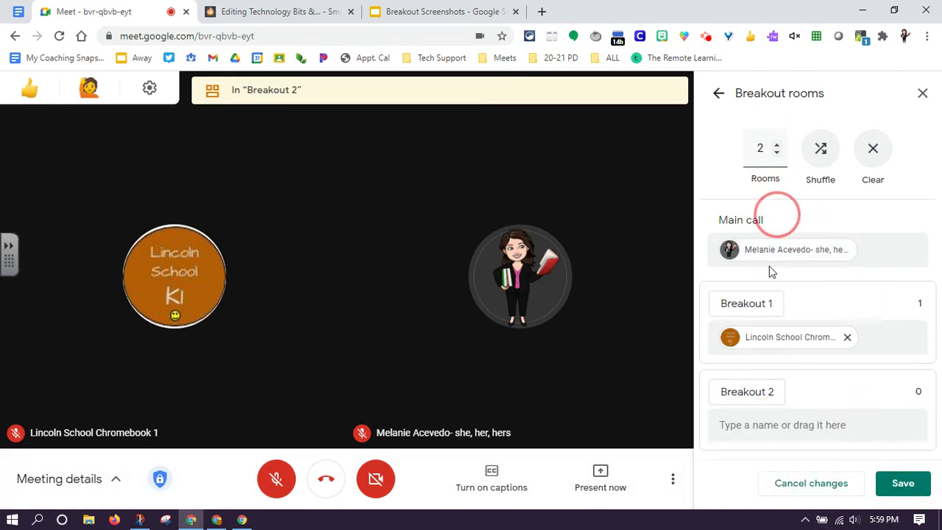
click(907, 486)
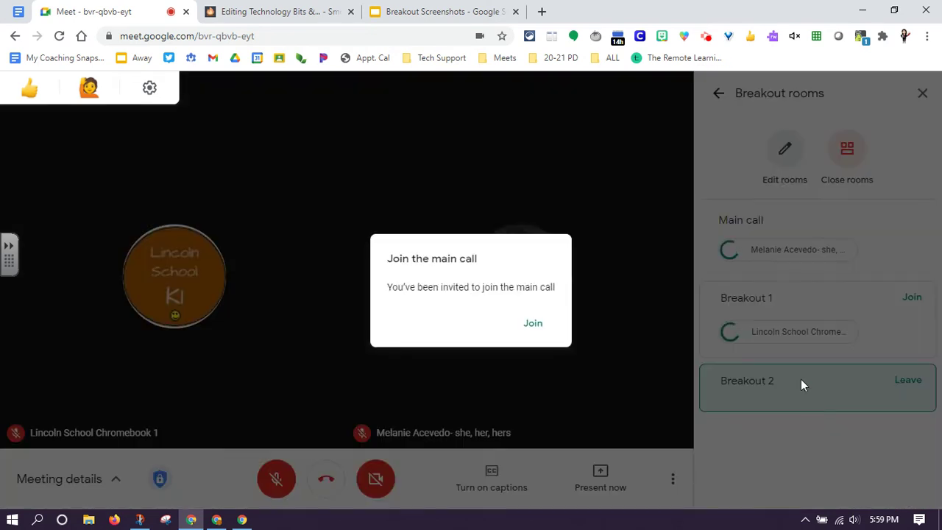
Join the main call as host and accept the move to Breakout 1 in the student's window
click(535, 321)
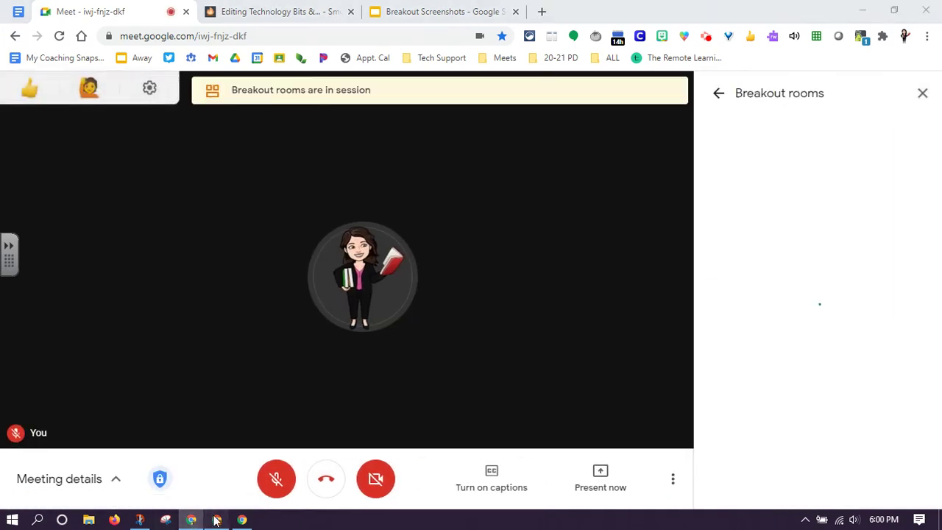
click(216, 521)
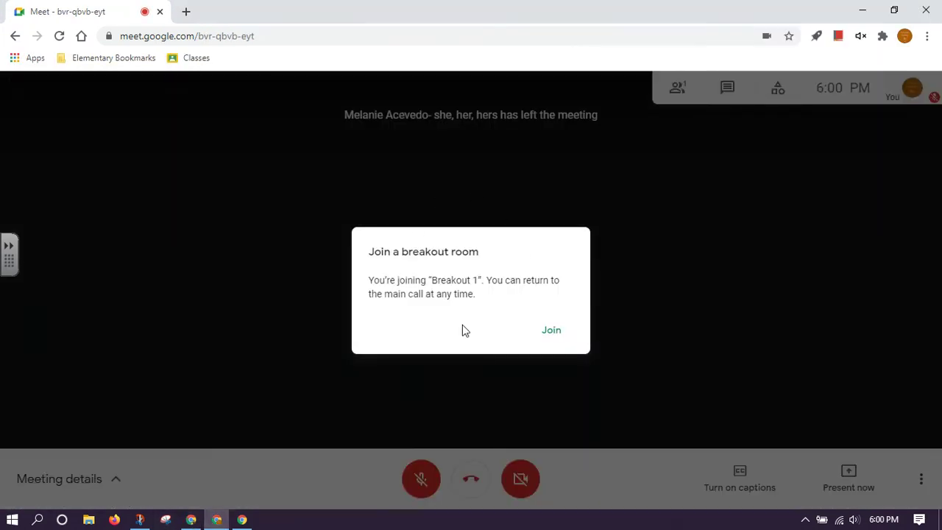
click(551, 332)
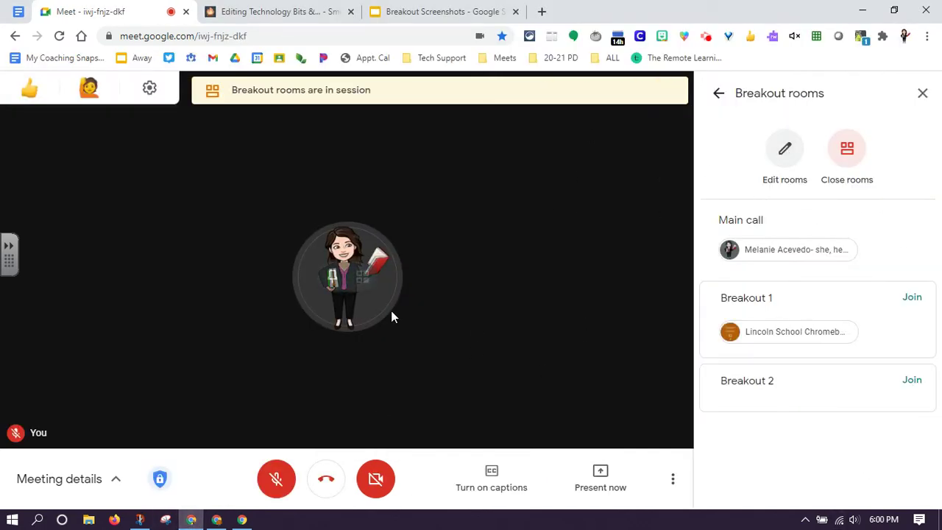
Close all breakout rooms as host, return the student to the main call, and dismiss the breakout rooms view in the host's window
click(850, 151)
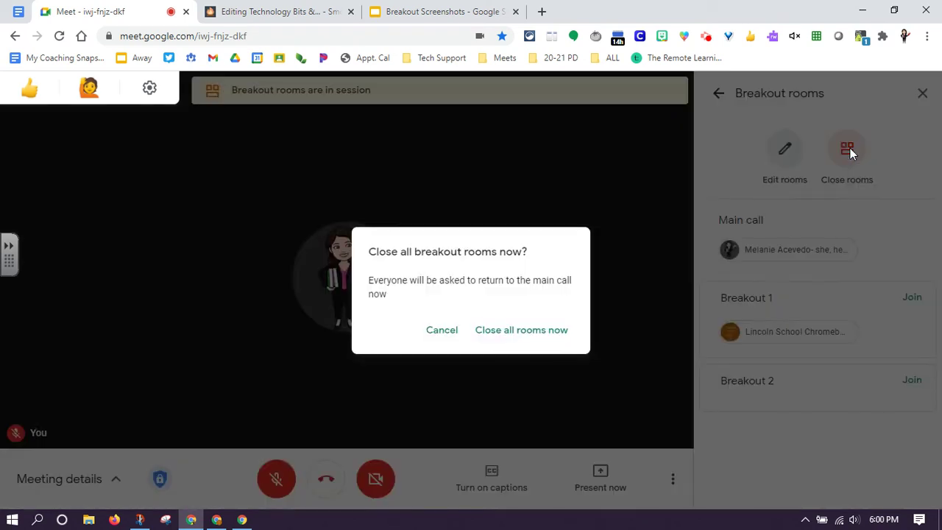
click(529, 333)
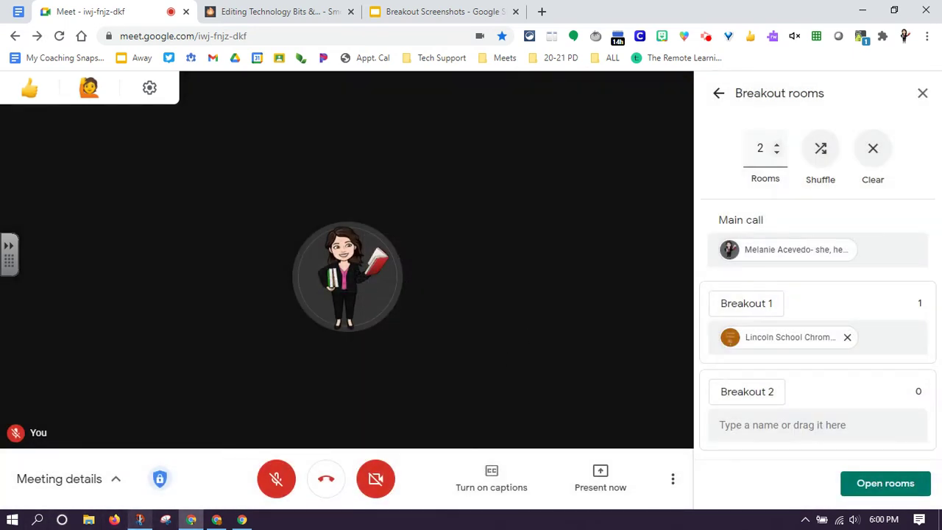
click(219, 520)
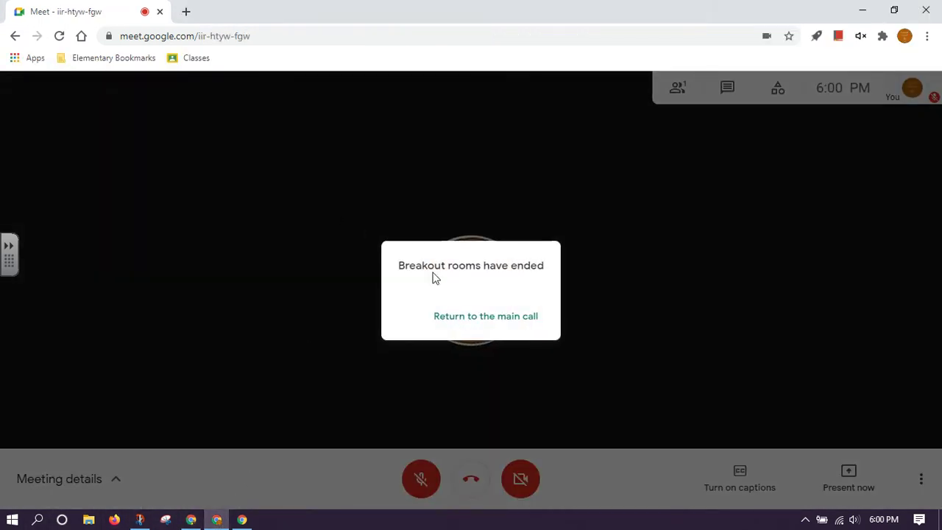
click(493, 317)
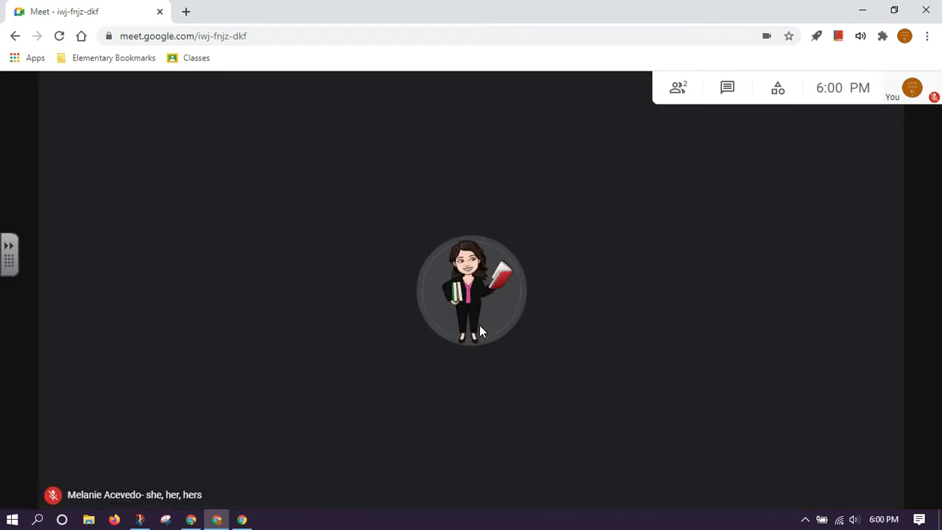
mouse_move(343, 30)
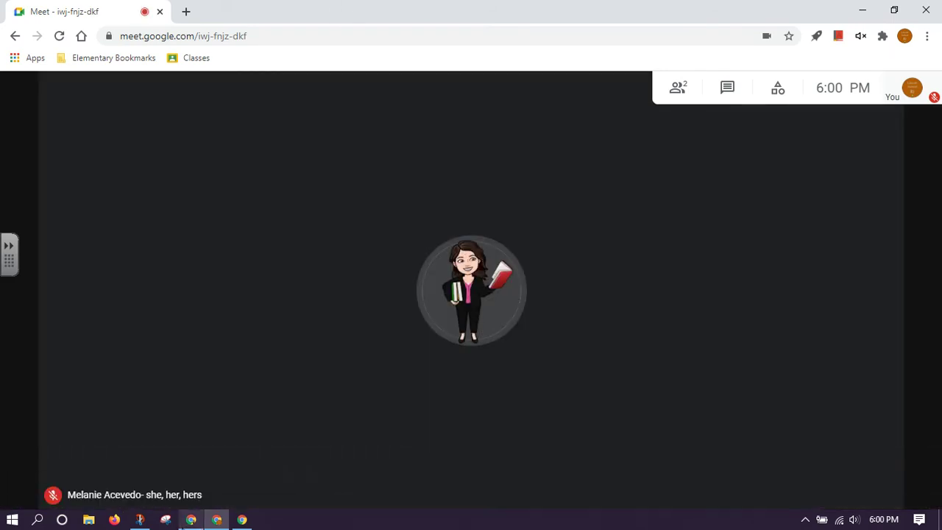
mouse_move(189, 519)
click(191, 458)
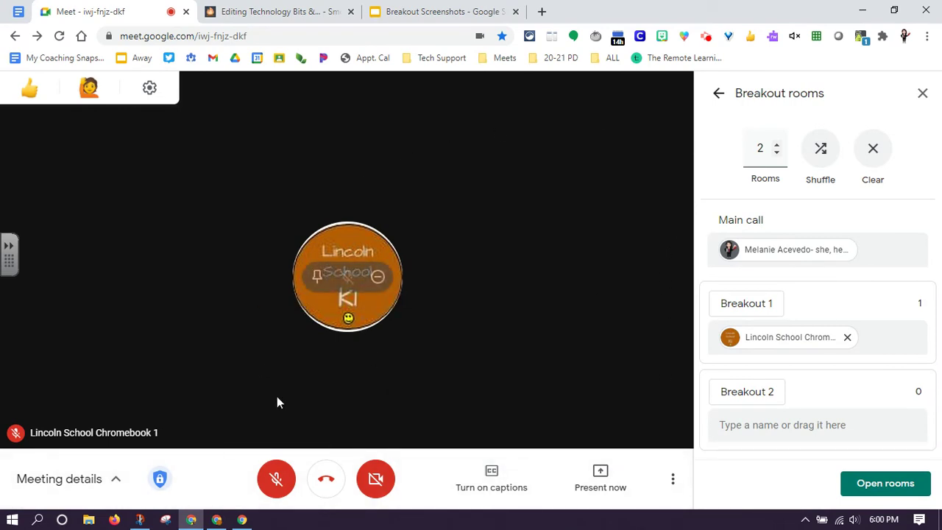
click(924, 95)
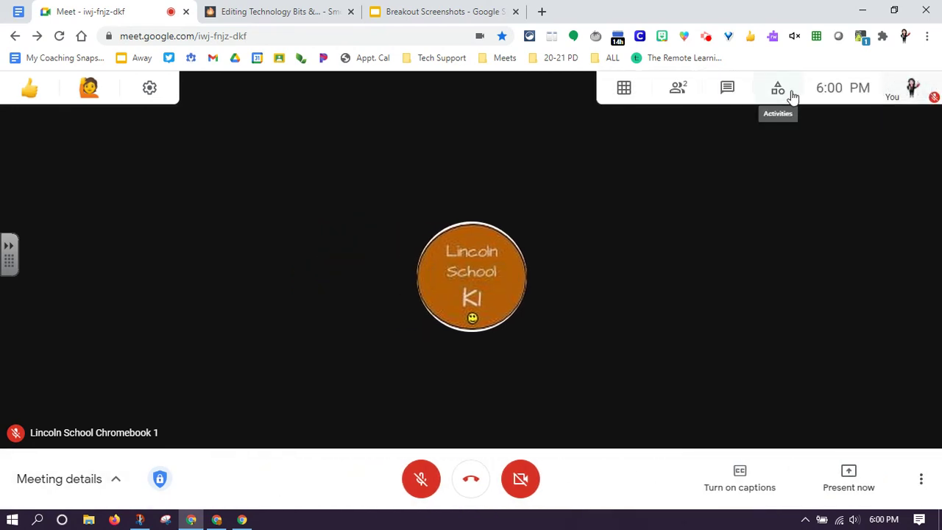
Start a new meeting poll with the question "What's your favorite season?"
click(793, 97)
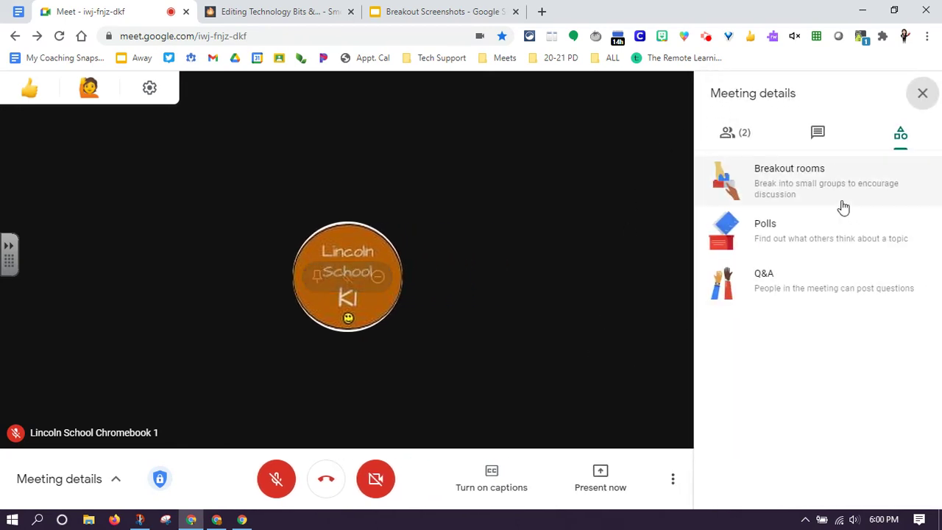
click(813, 239)
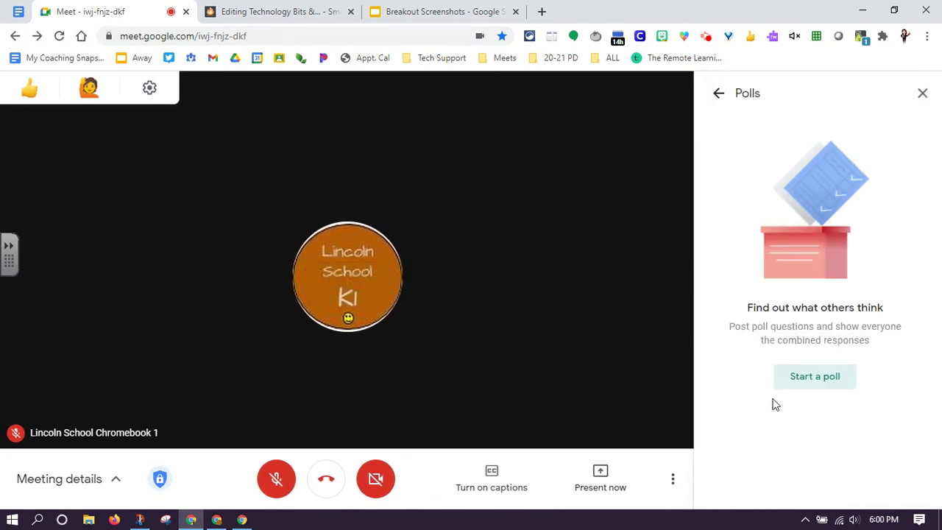
click(827, 387)
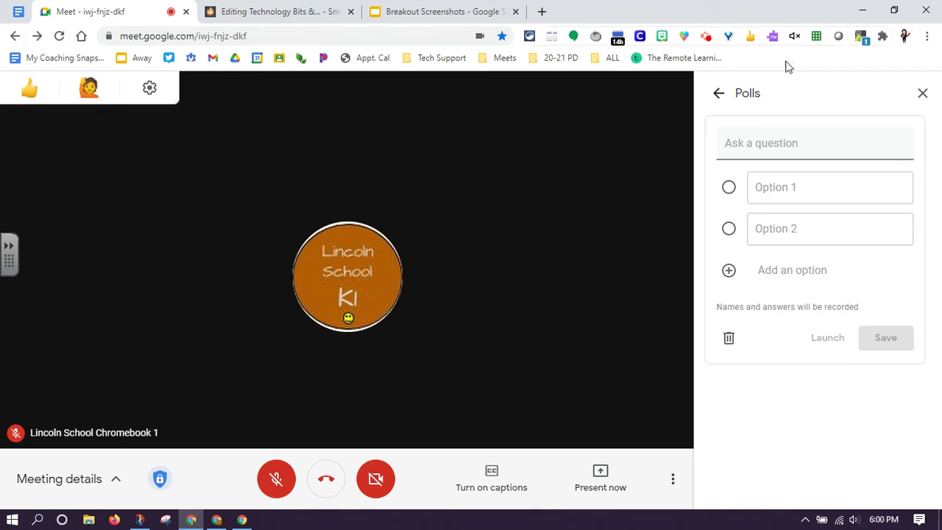
click(796, 142)
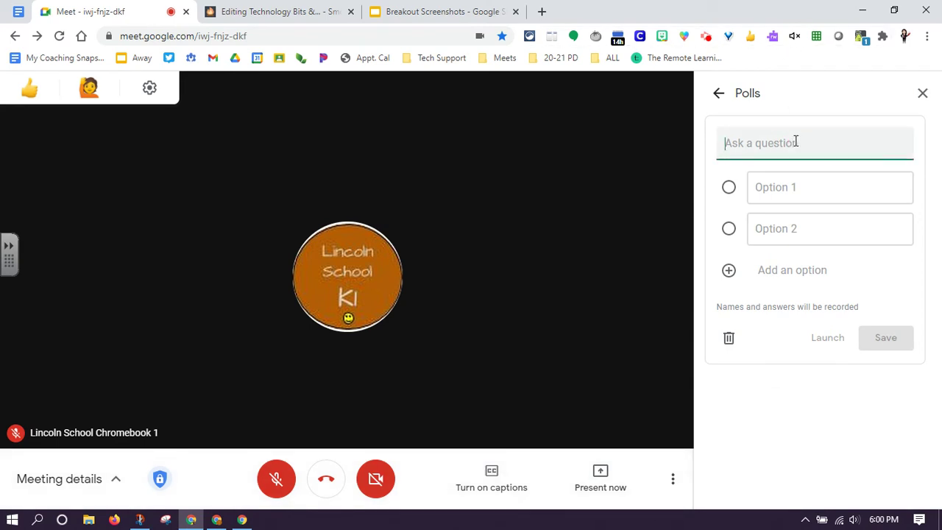
text(What's your favorite season?)
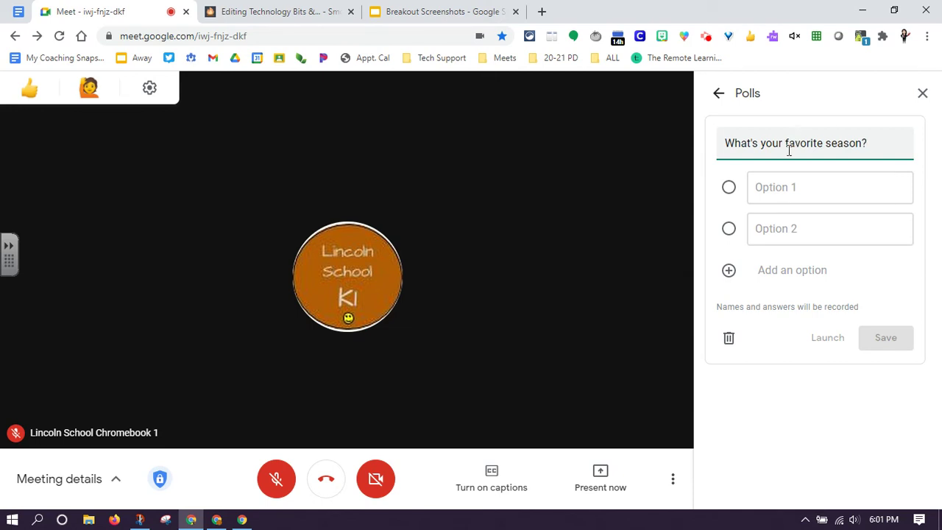
Add Fall and Summer as the poll's two answer options, then save and launch the poll
click(778, 187)
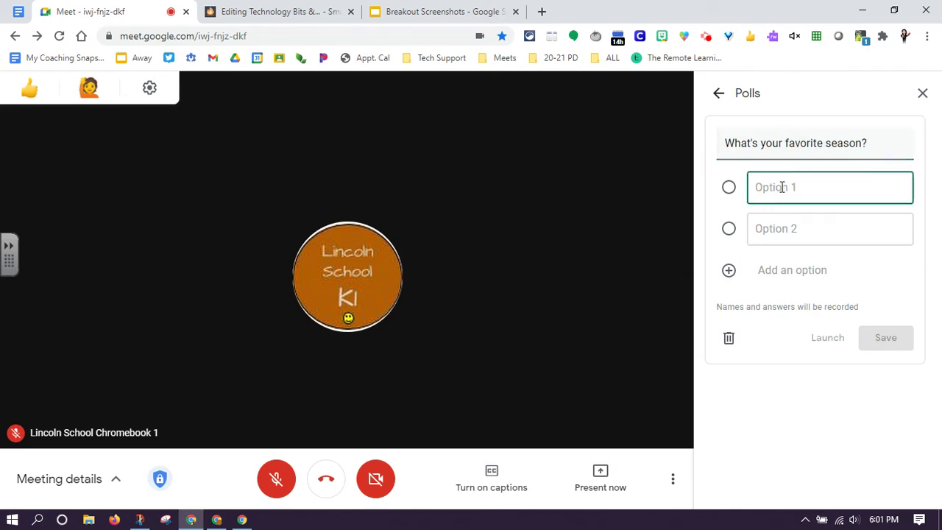
text(Fall)
click(763, 229)
text(Summer)
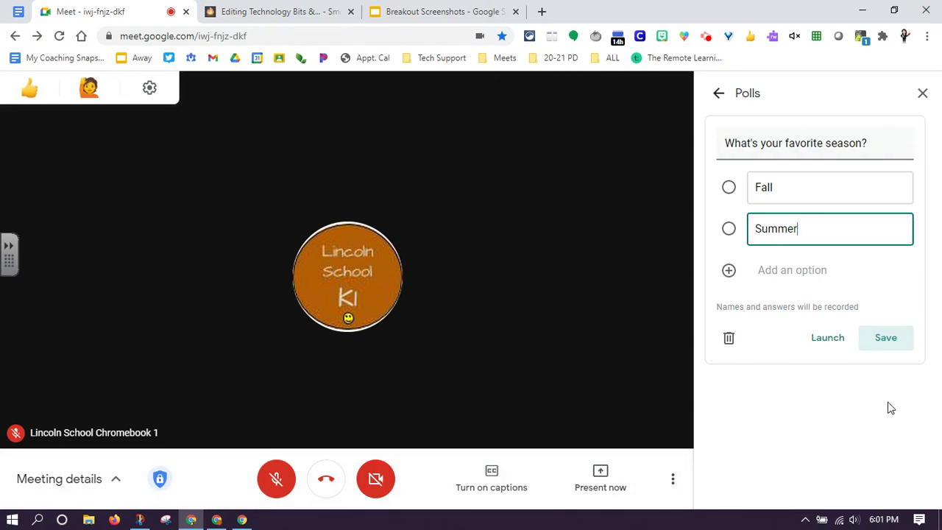
click(900, 343)
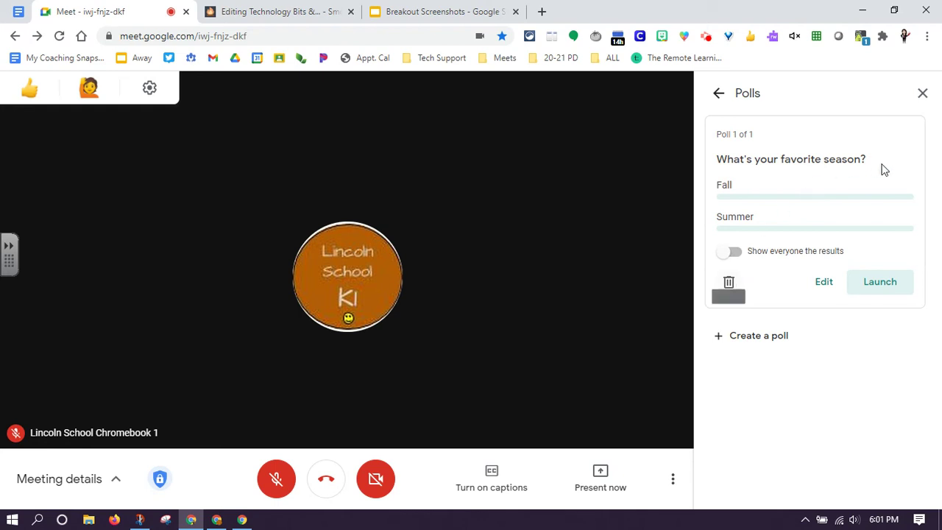
click(876, 295)
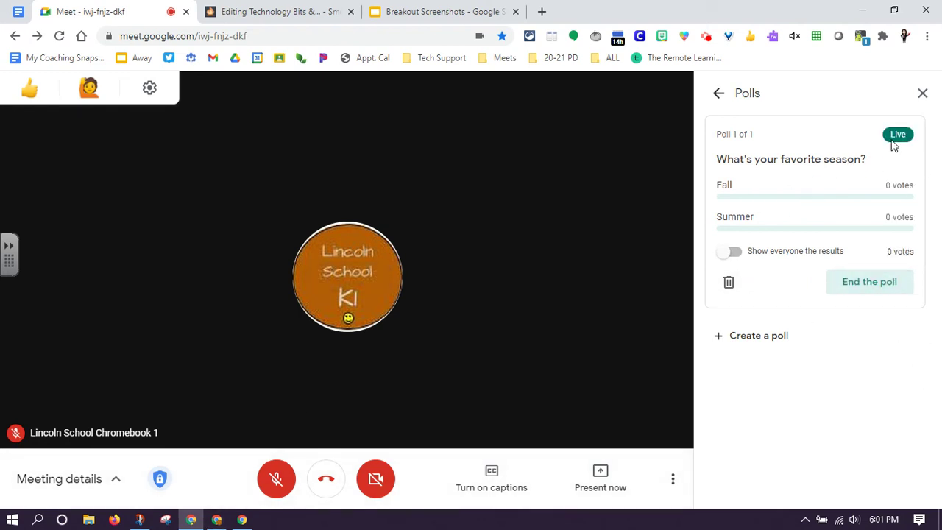
Switch to the student's window, open the live season poll, and vote for Fall
mouse_move(216, 519)
click(217, 464)
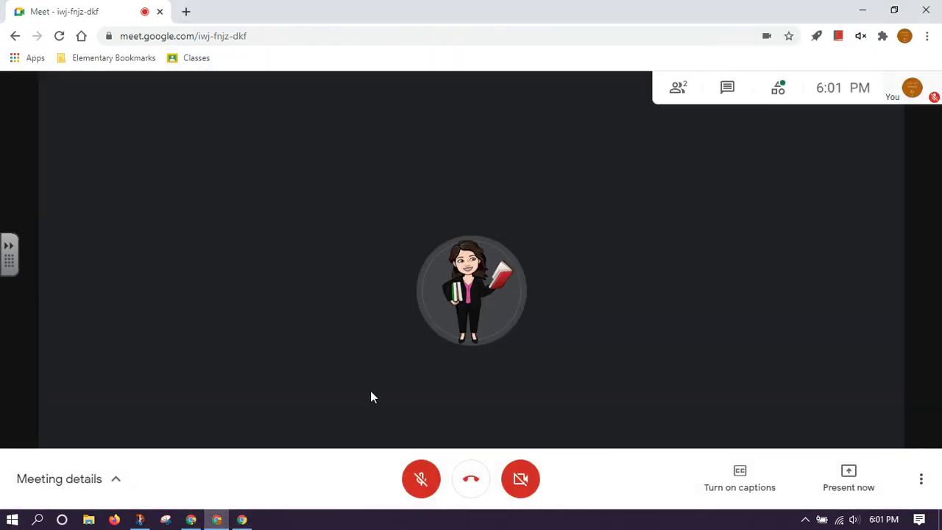
click(779, 92)
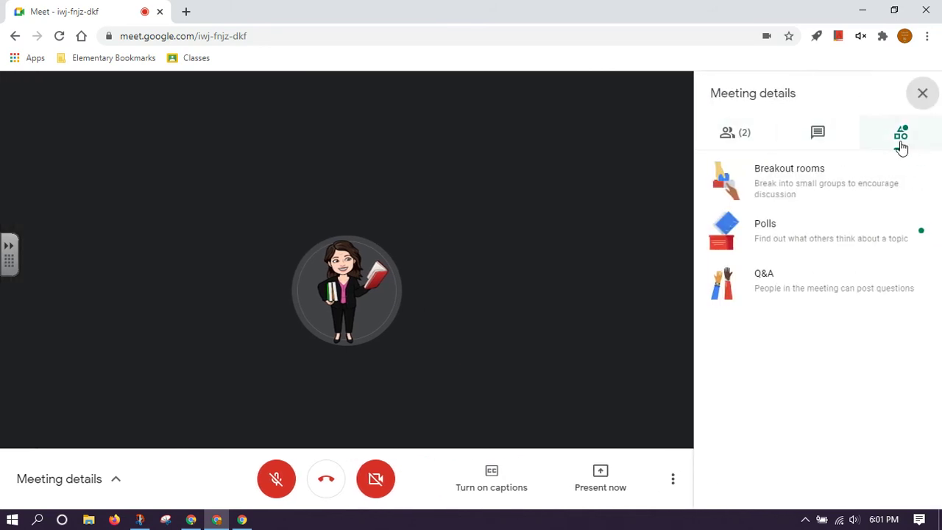
click(850, 243)
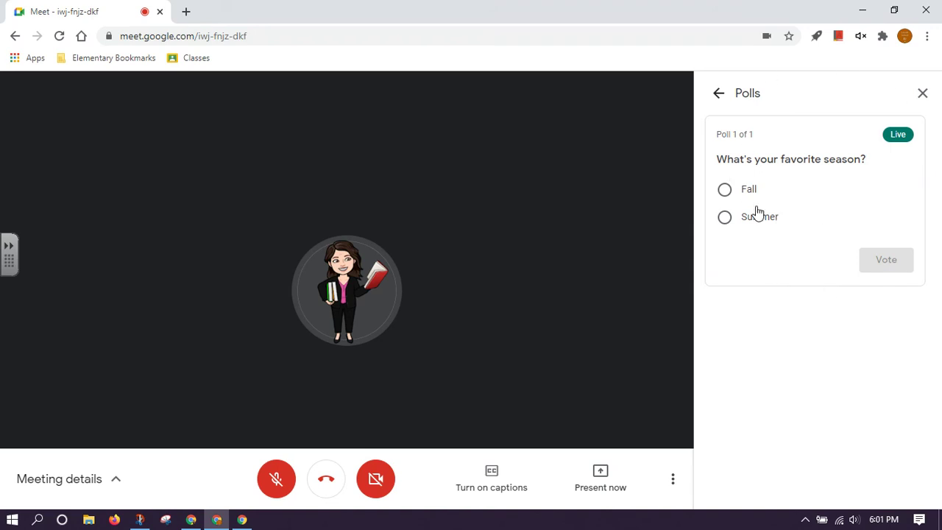
click(728, 198)
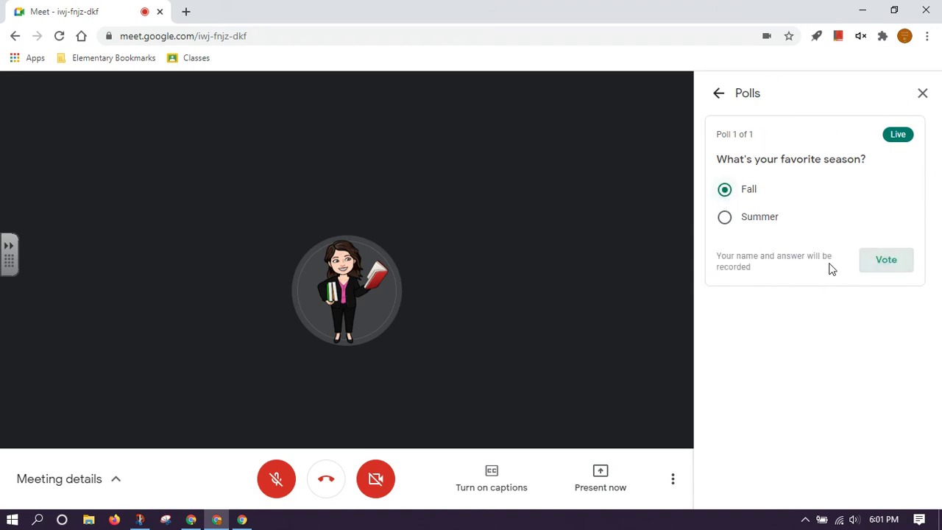
click(877, 265)
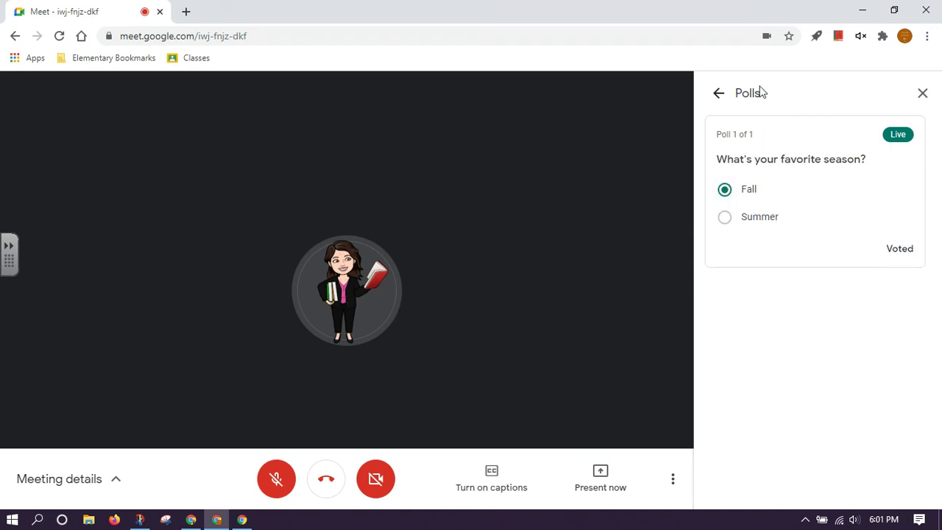
Return to the host's window, end the favorite season poll, and close the polls view
click(192, 520)
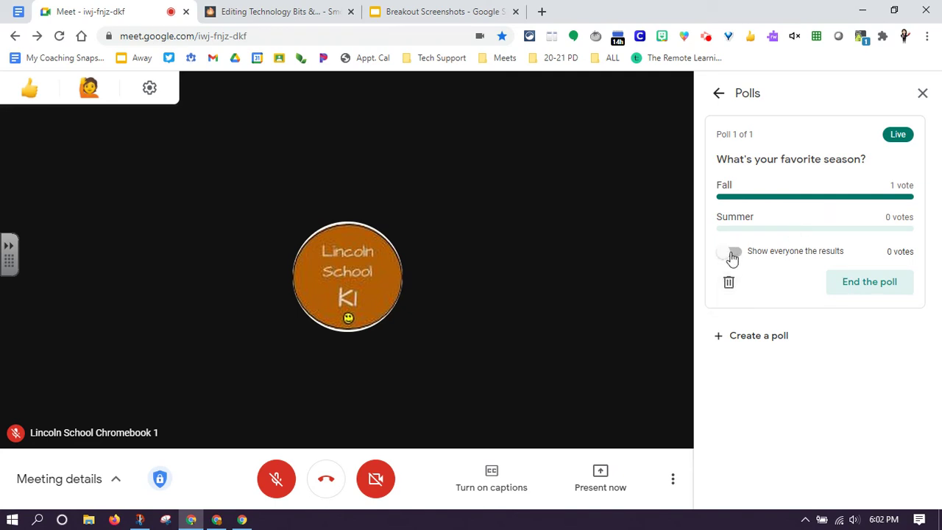
click(899, 190)
click(860, 289)
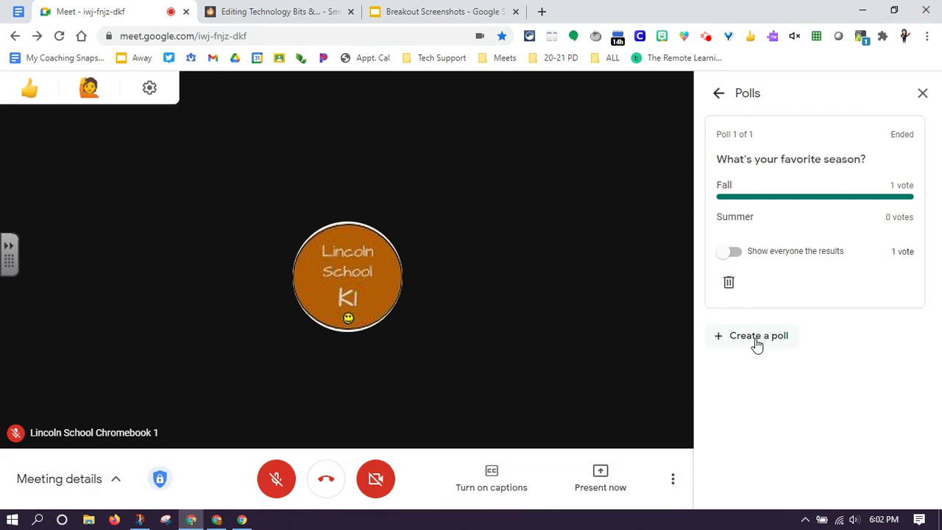
click(918, 95)
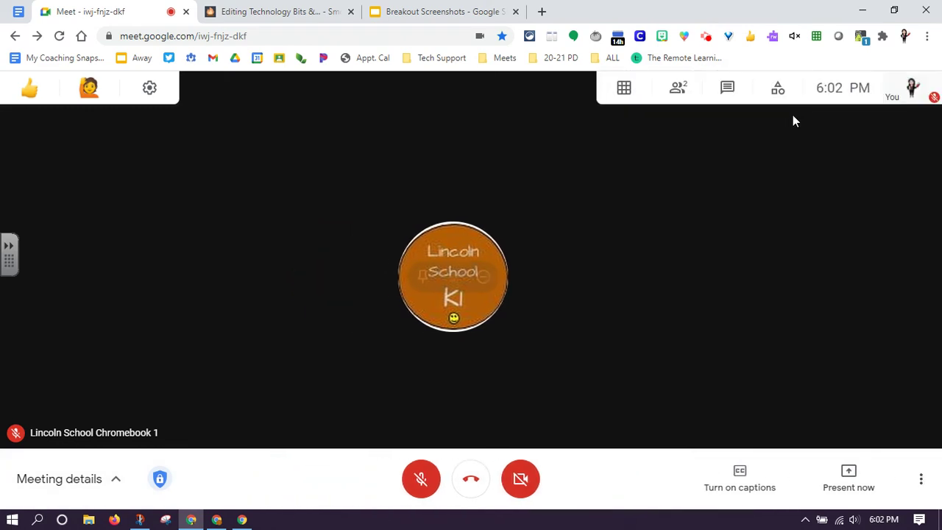
Turn on Q&A for the meeting as host
click(778, 89)
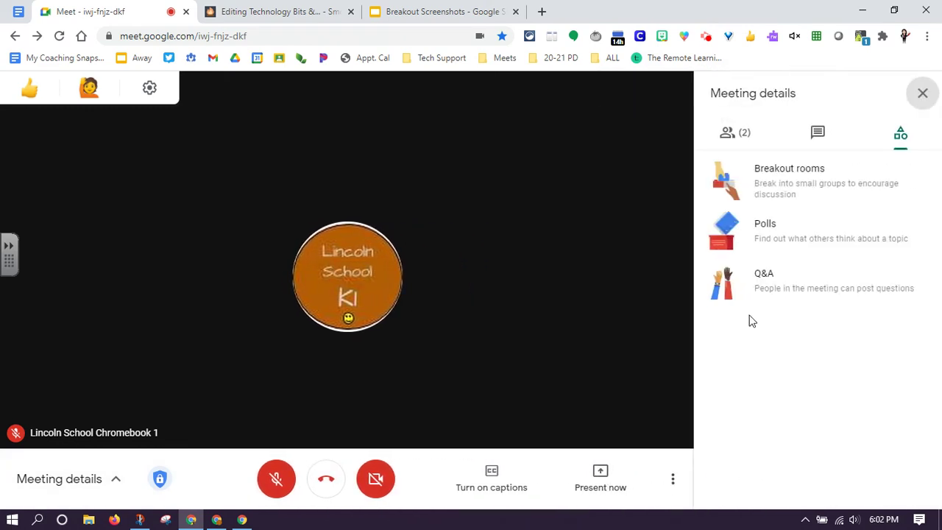
click(771, 293)
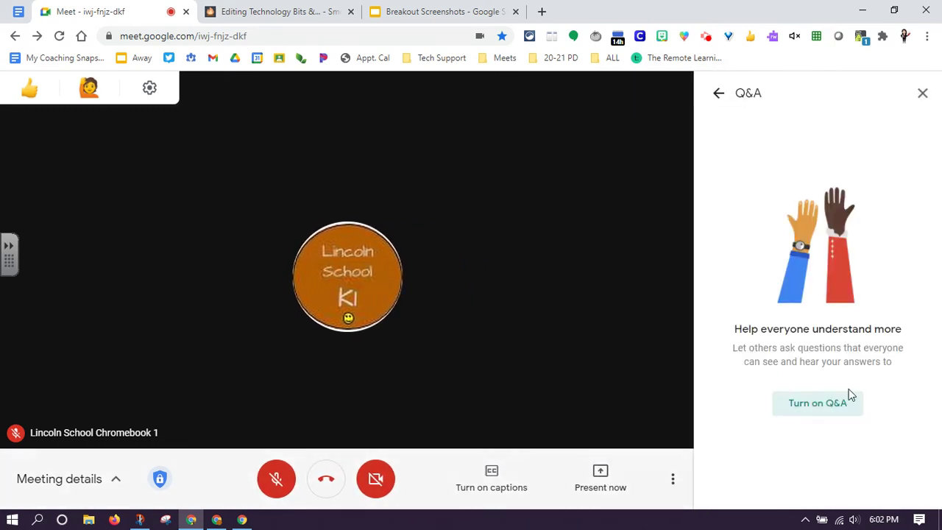
click(826, 414)
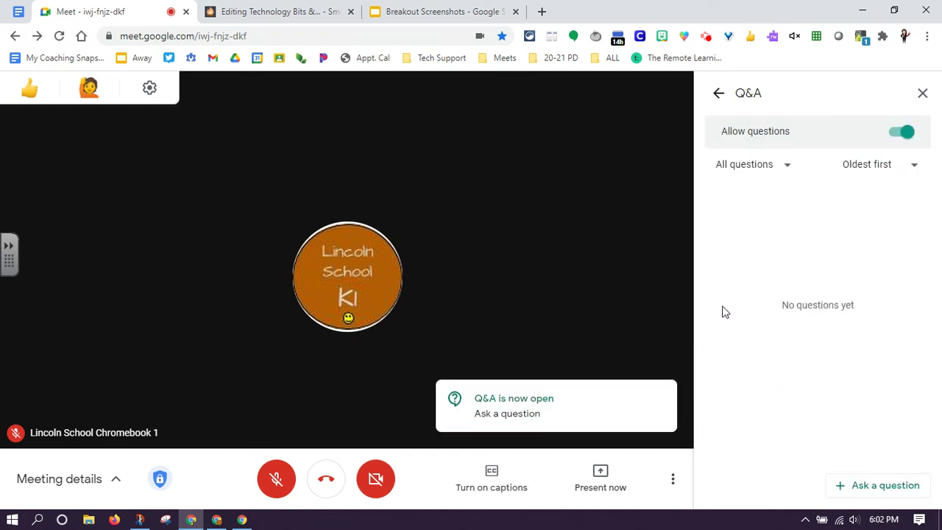
Review the Q&A filter and sort choices, keeping All questions and Oldest first
click(790, 172)
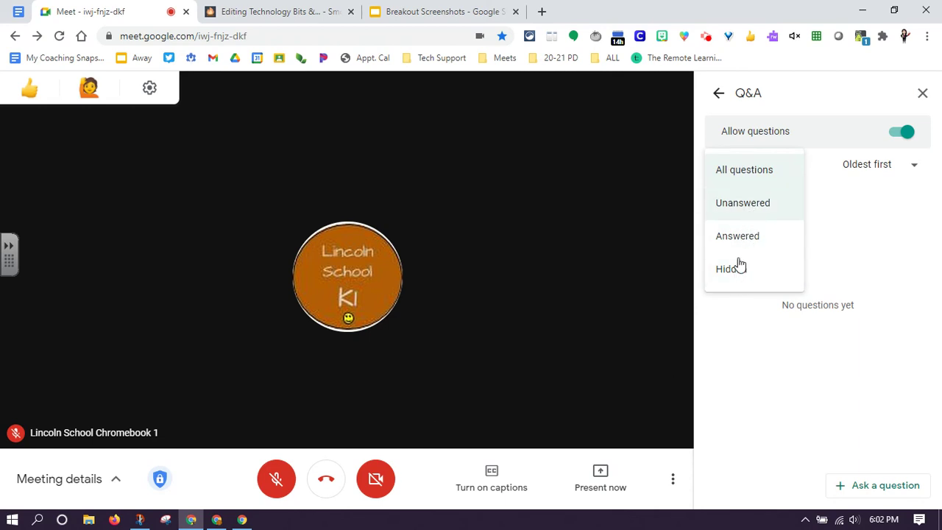
click(786, 176)
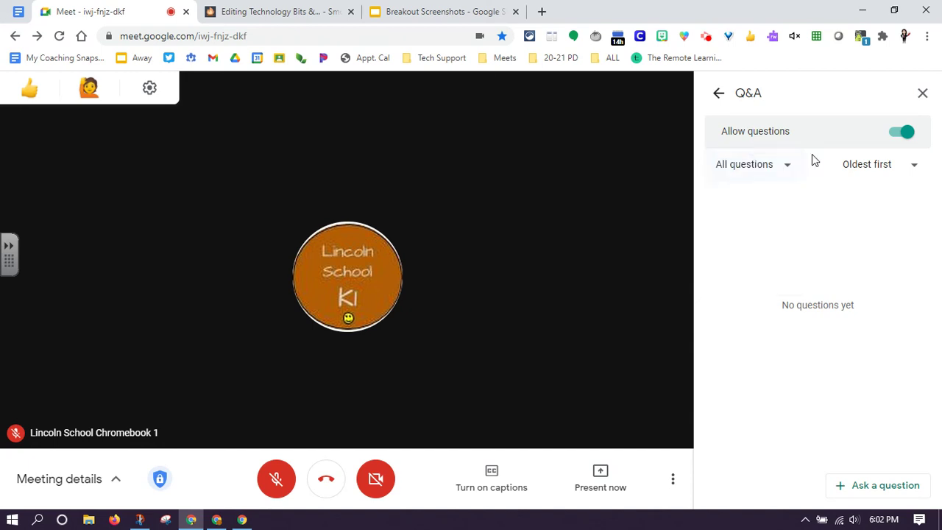
click(917, 168)
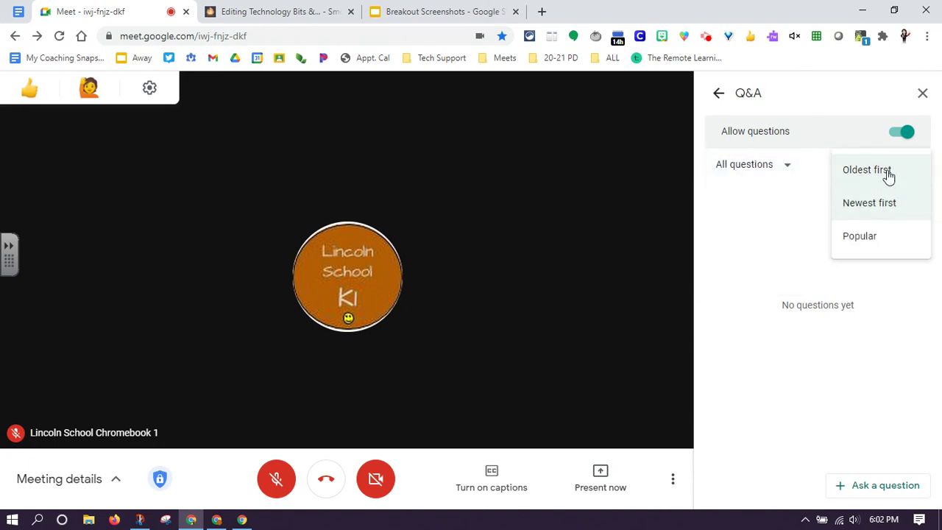
click(877, 177)
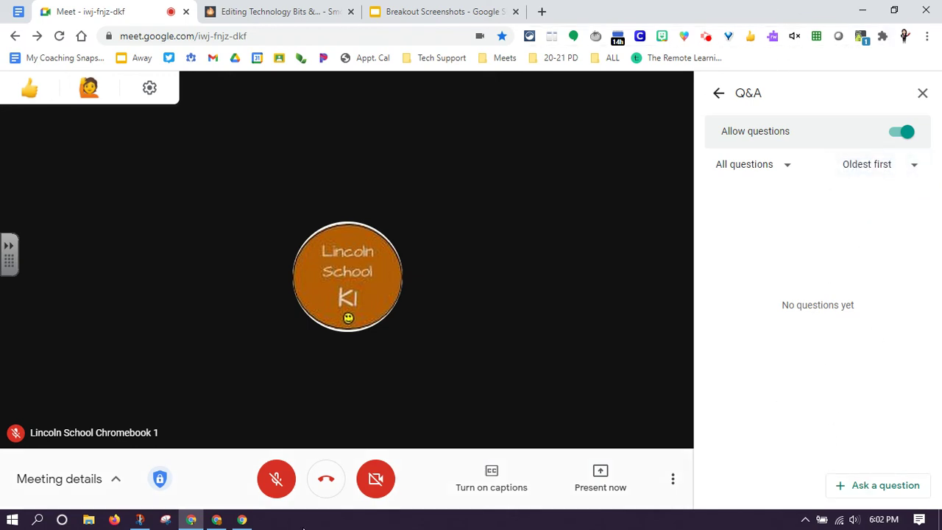
In the student's window, dismiss the ended poll and open the meeting's Q&A
click(217, 520)
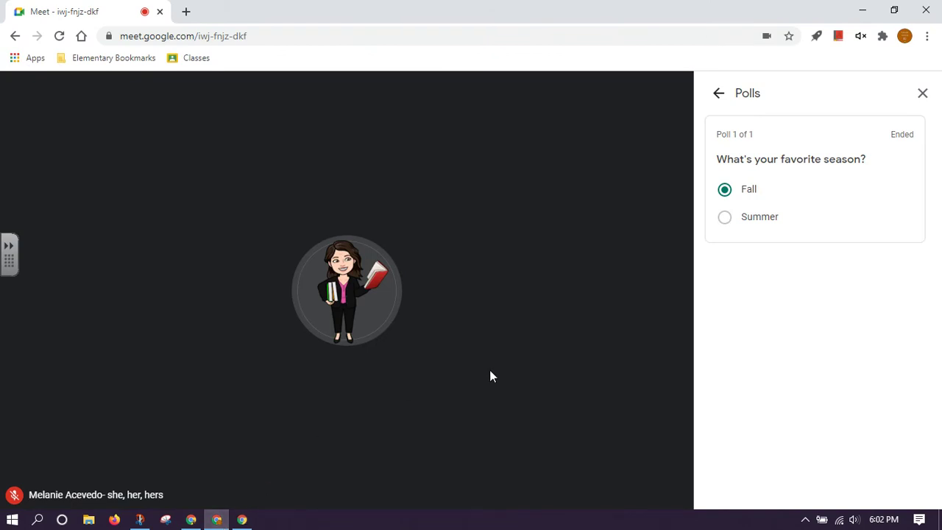
click(923, 94)
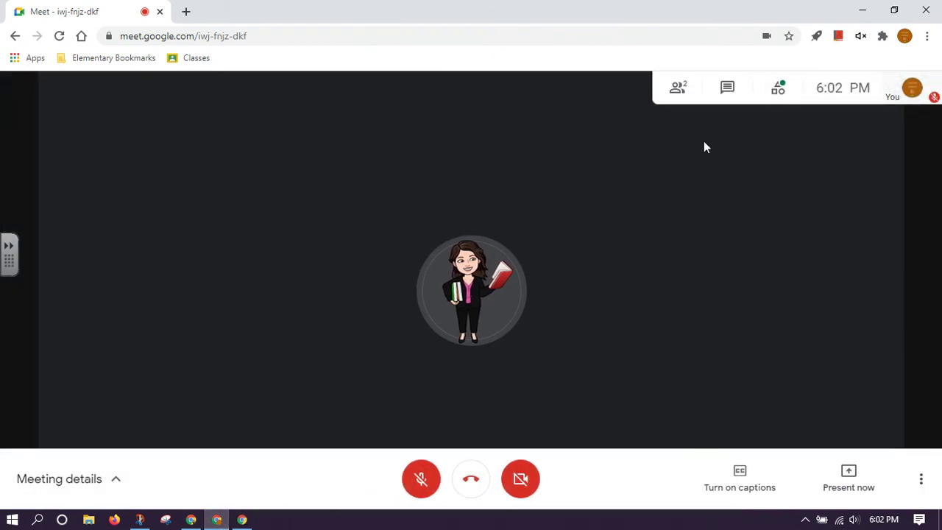
click(776, 98)
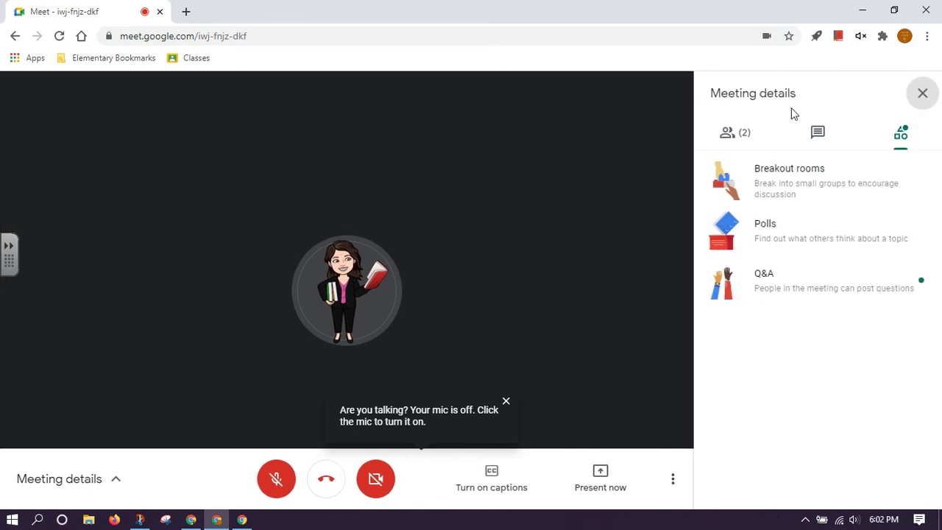
click(830, 291)
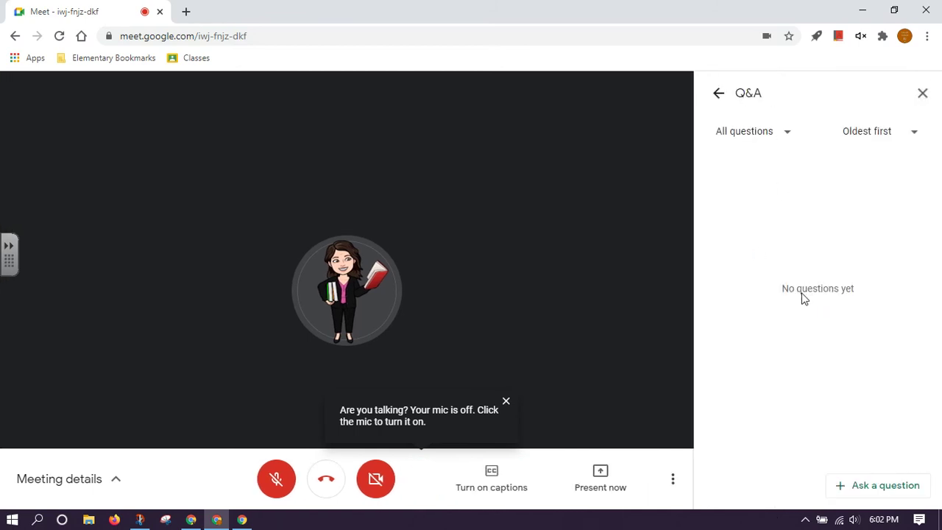
Post the question "What is the homework tonight?" in the Q&A as the student
click(879, 486)
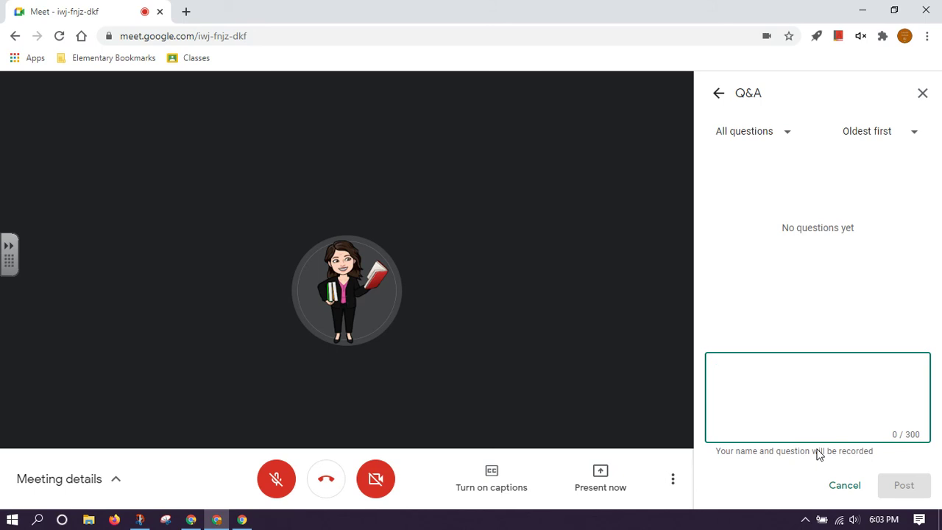
text(What )
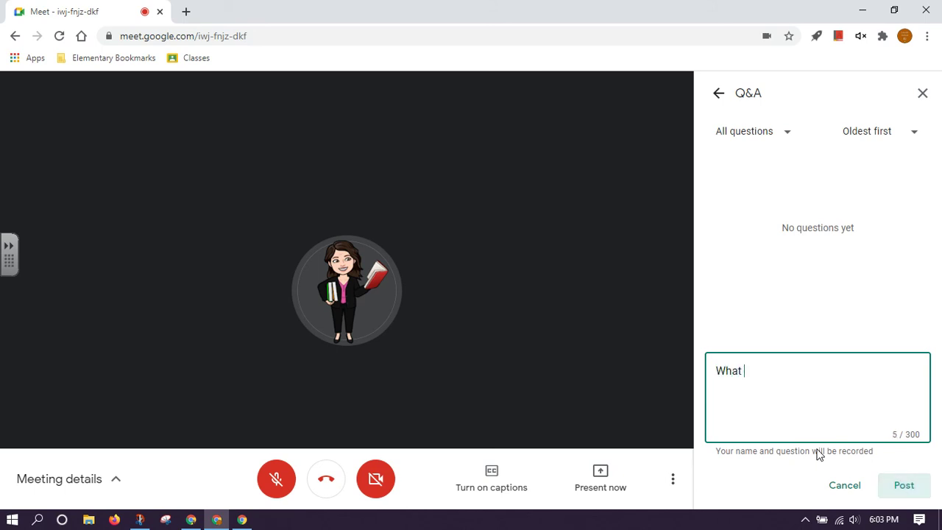
text(is the homeg)
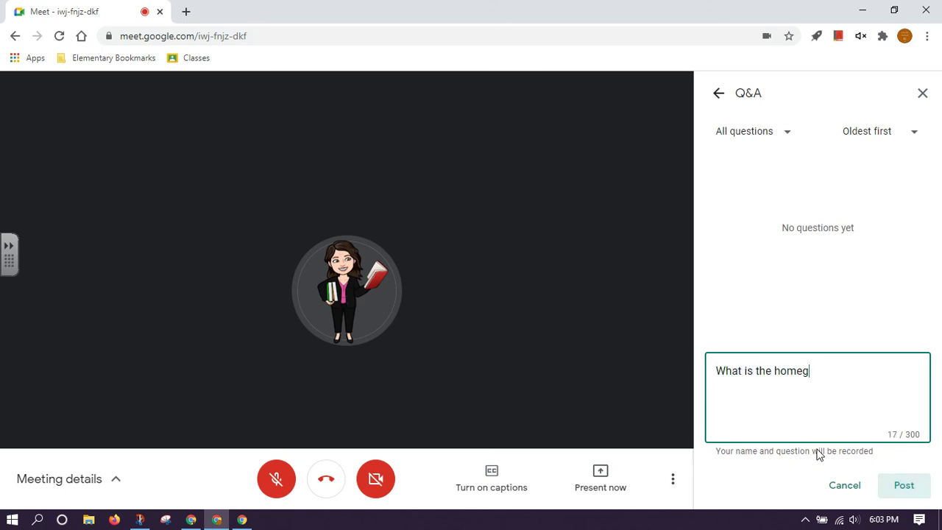
key(BackSpace)
key(BackSpace)
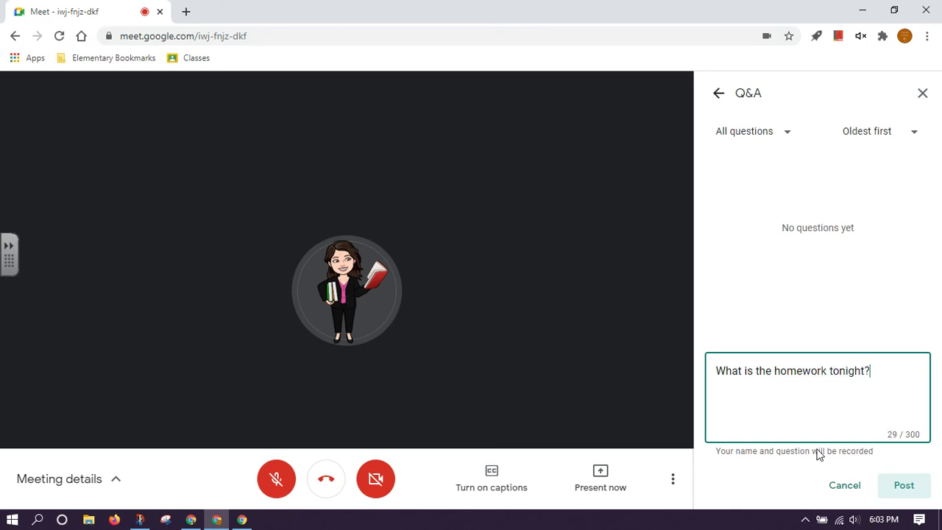
click(905, 486)
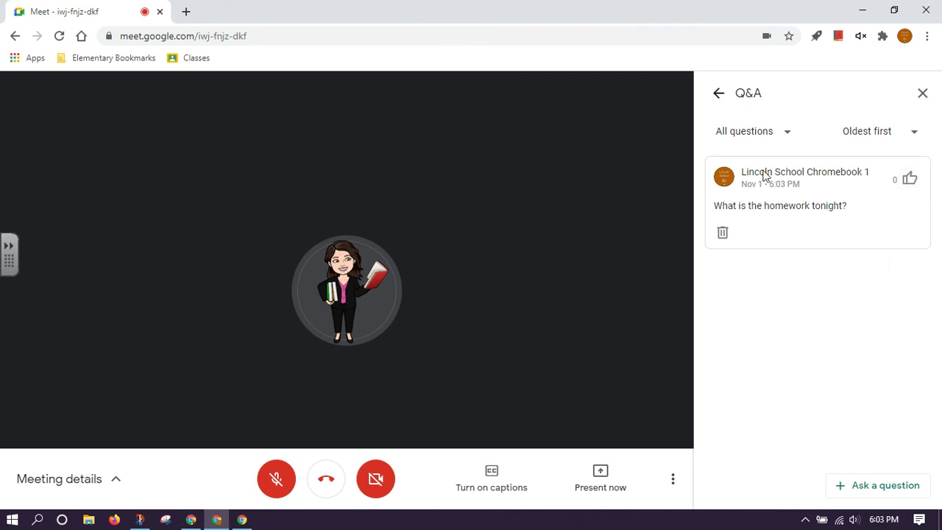
Switch to the host's window, hide the student's homework question in Q&A, and unhide it again
click(192, 520)
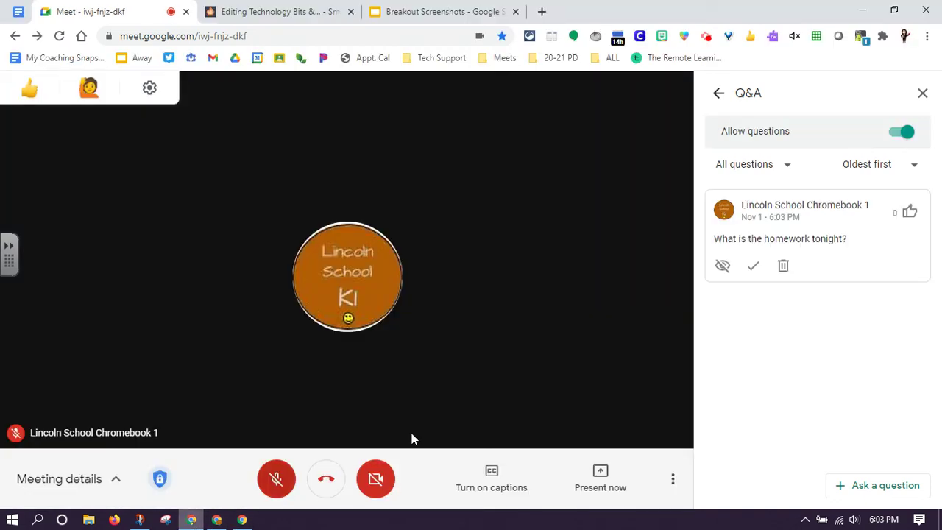
click(723, 268)
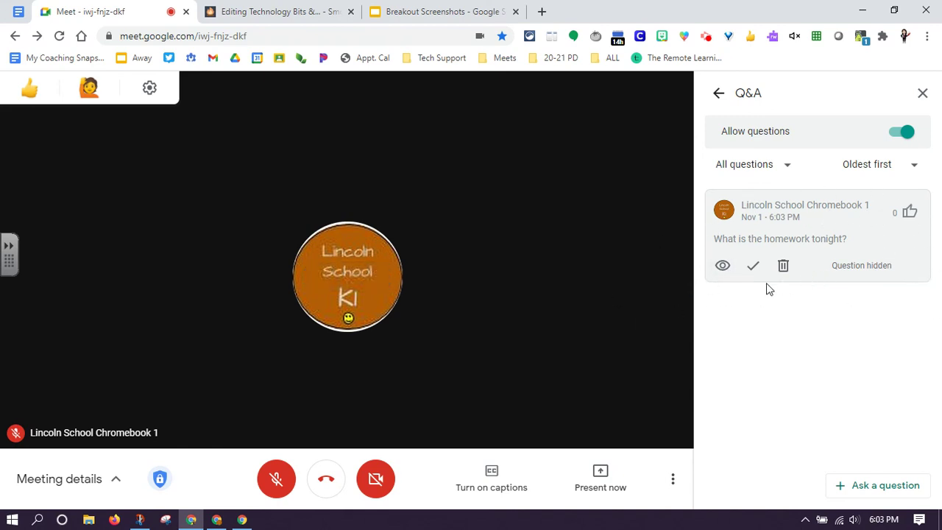
click(724, 271)
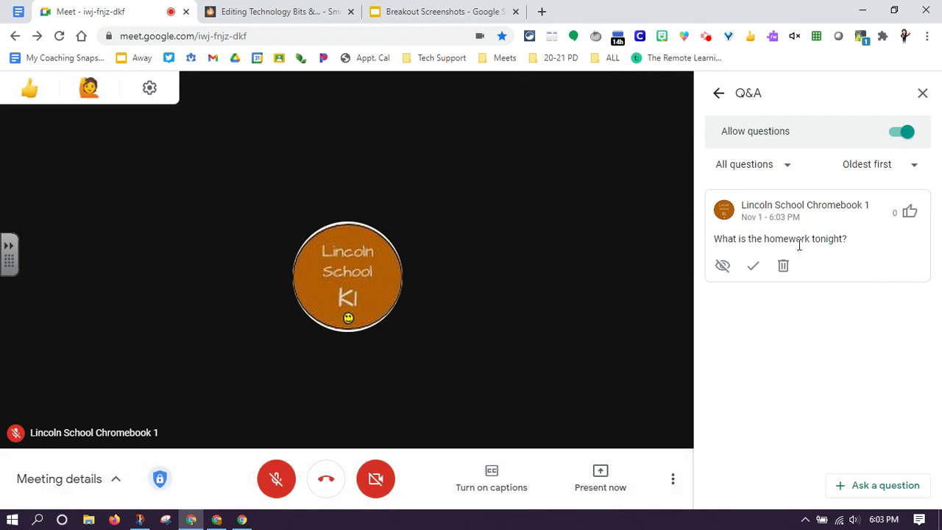
Close the host's Q&A view and show the host's own video as a tile in the meeting
click(923, 97)
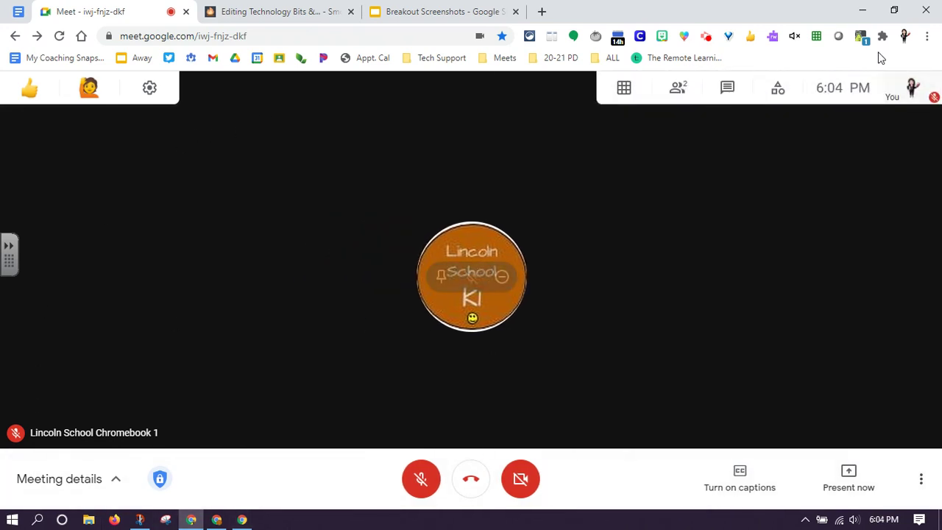
click(926, 88)
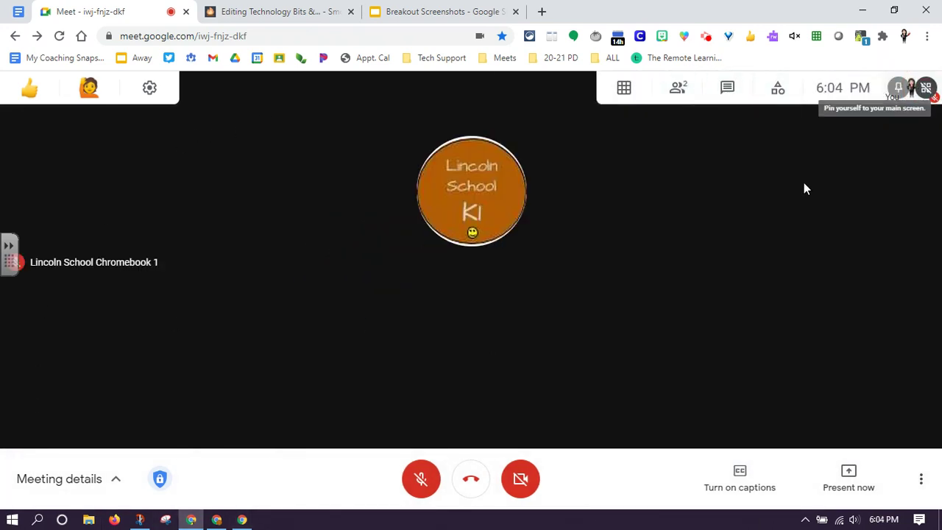